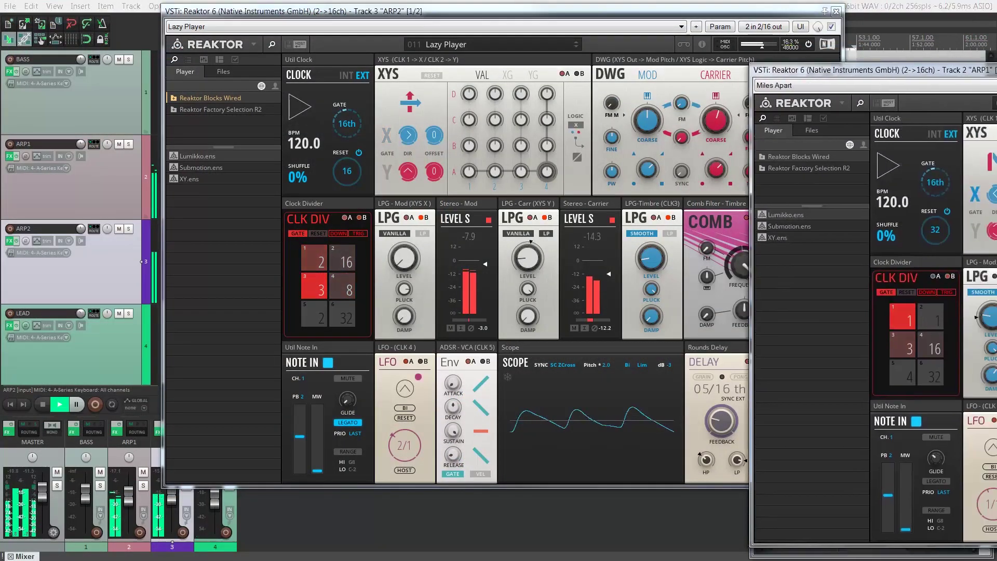
Move the Reaktor 6 plug-in windows of the ARP1, BASS and LEAD tracks one after another fully into view over the project.
drag(883, 32, 340, 23)
drag(726, 25, 690, 21)
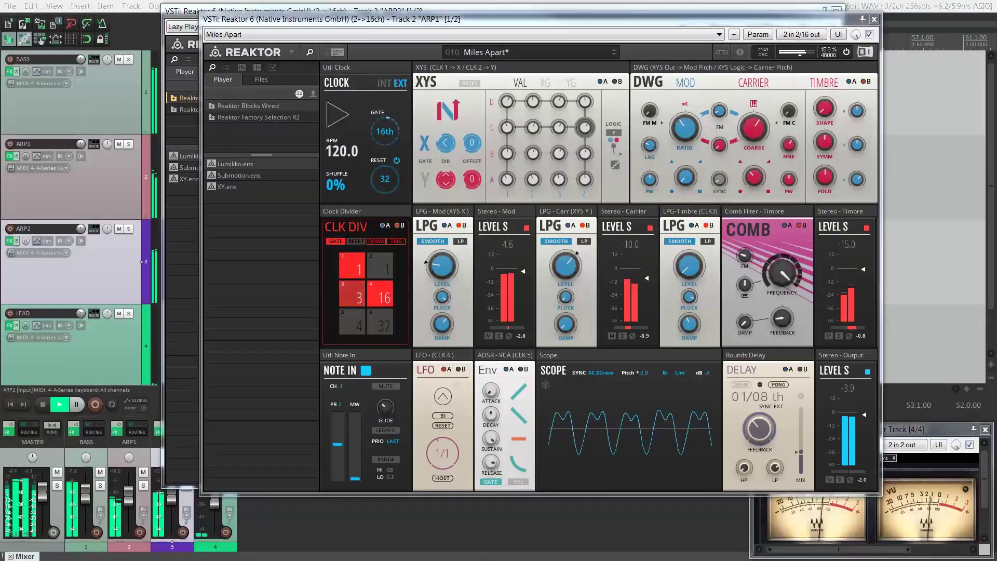
drag(996, 29, 597, 23)
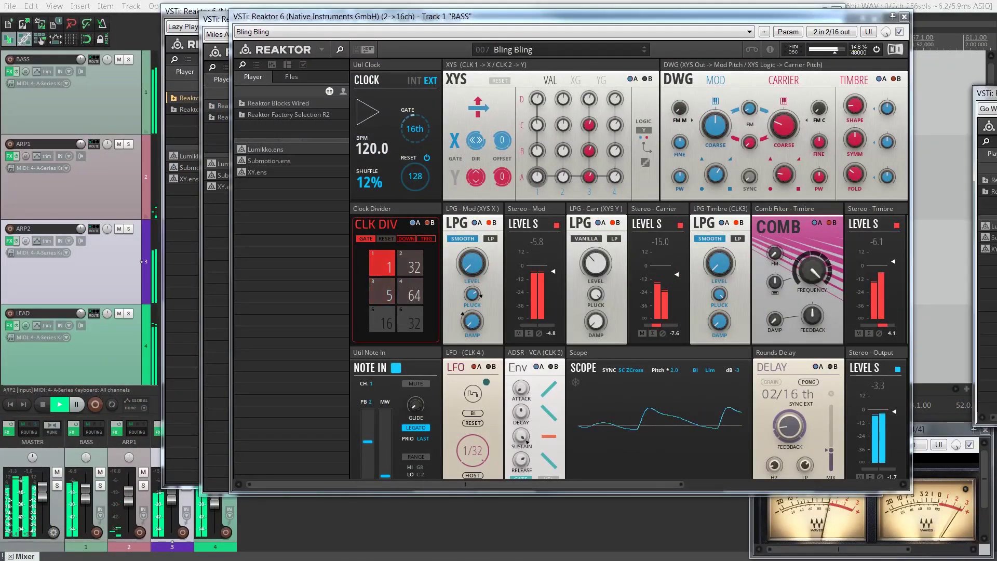
drag(908, 92, 331, 74)
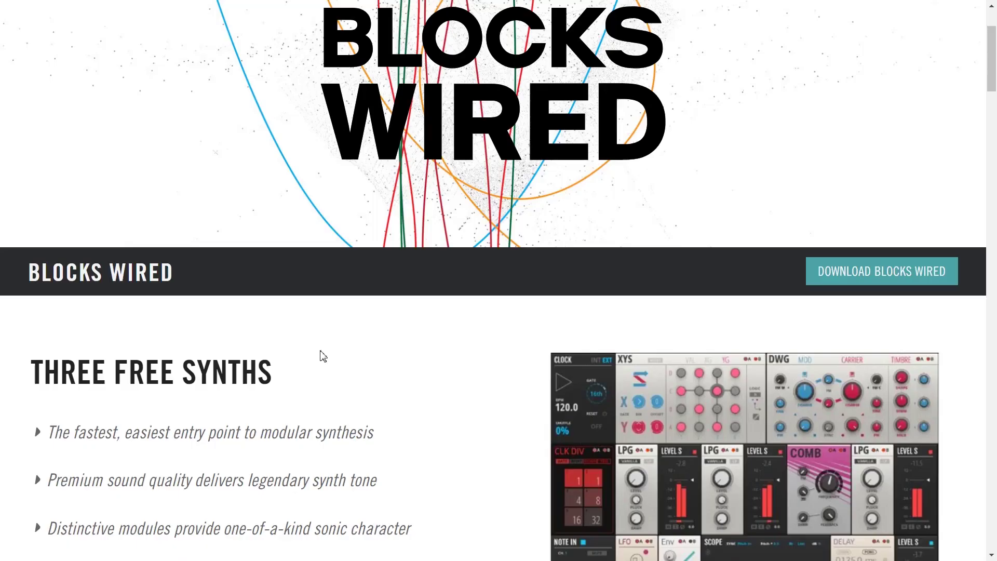
Read through the Blocks Wired web page from the Three Free Synths overview to the modular synthesis introduction and the Lumikko section.
scroll(321, 356, down, 1)
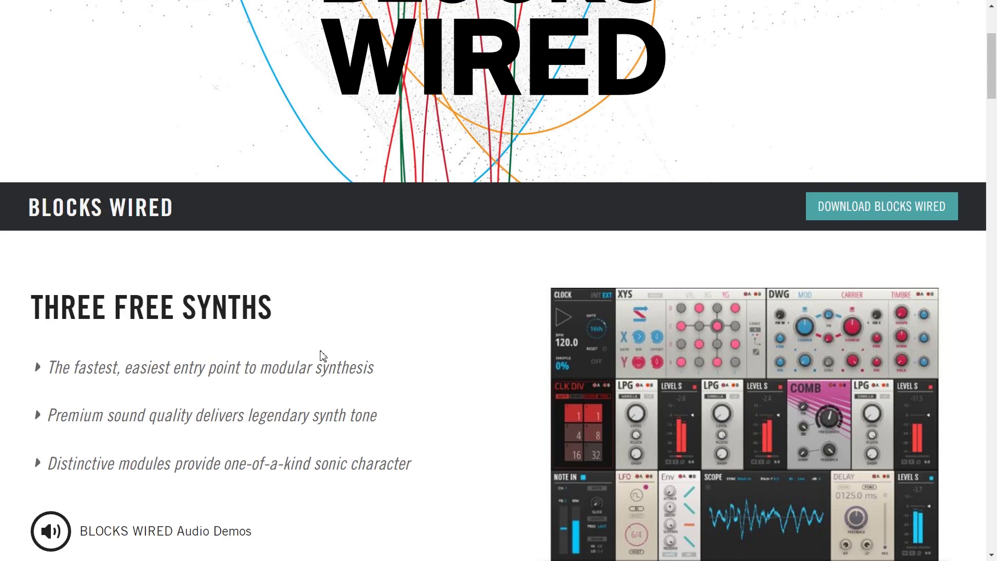
scroll(322, 356, down, 4)
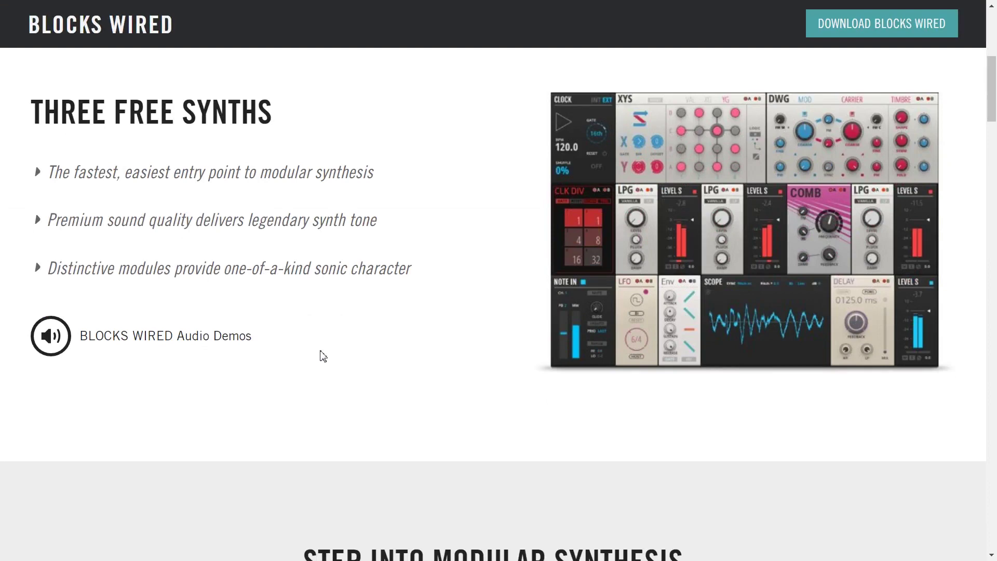
scroll(323, 356, down, 9)
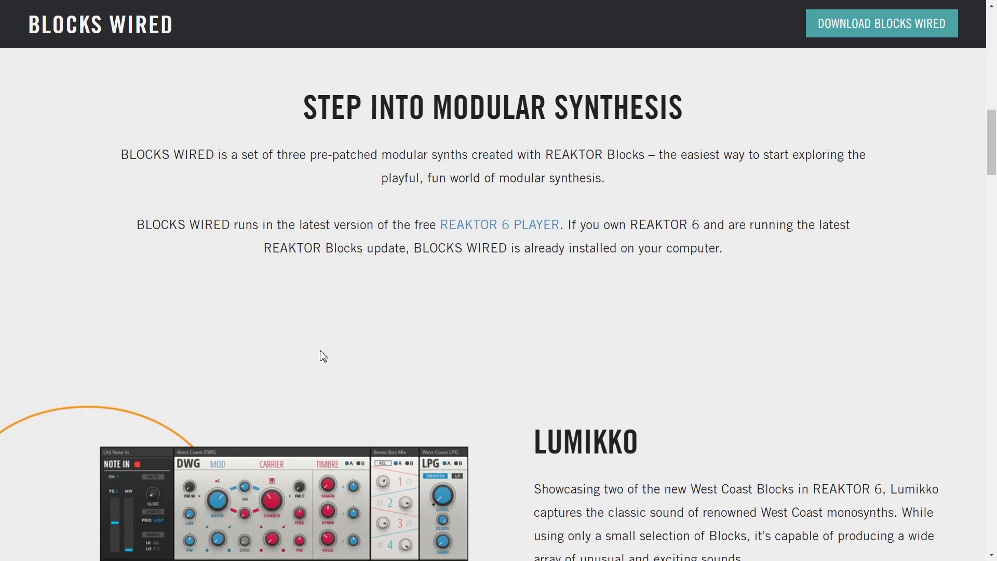
scroll(323, 356, down, 5)
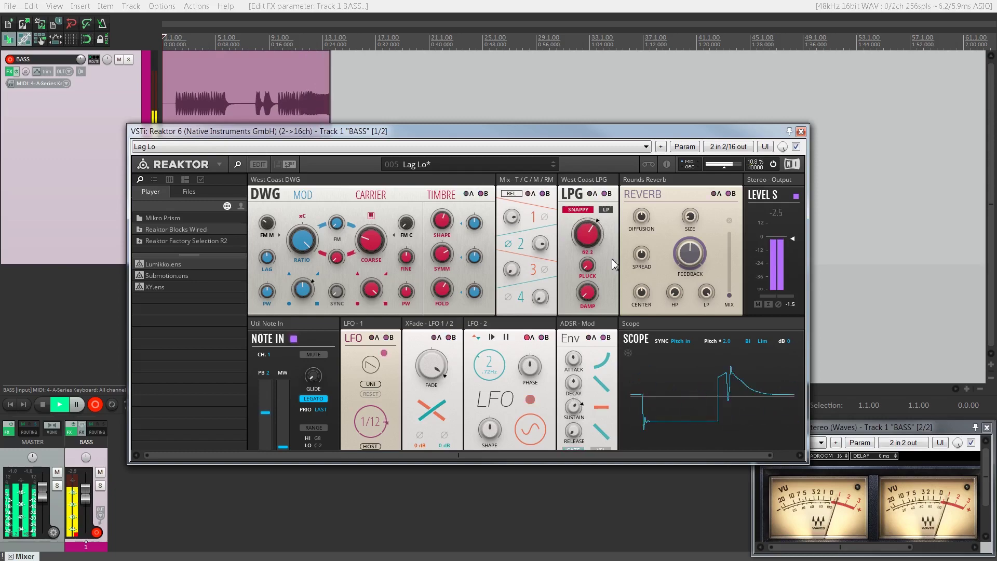
Audition the Lumikko presets on the BASS track in ascending order from Lag Lo, including Sine Drop, Sending, Stuby and Rise.
click(553, 166)
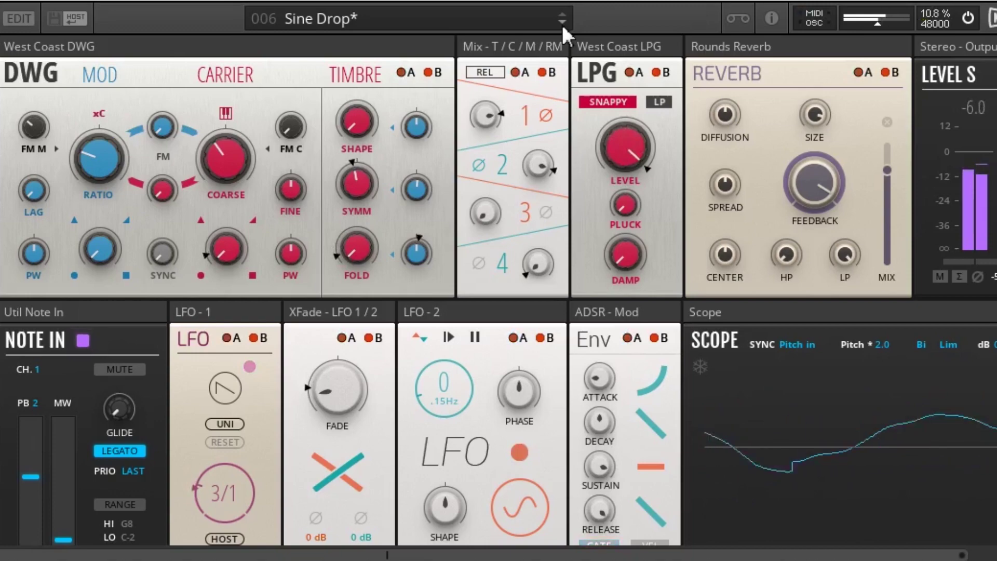
click(563, 24)
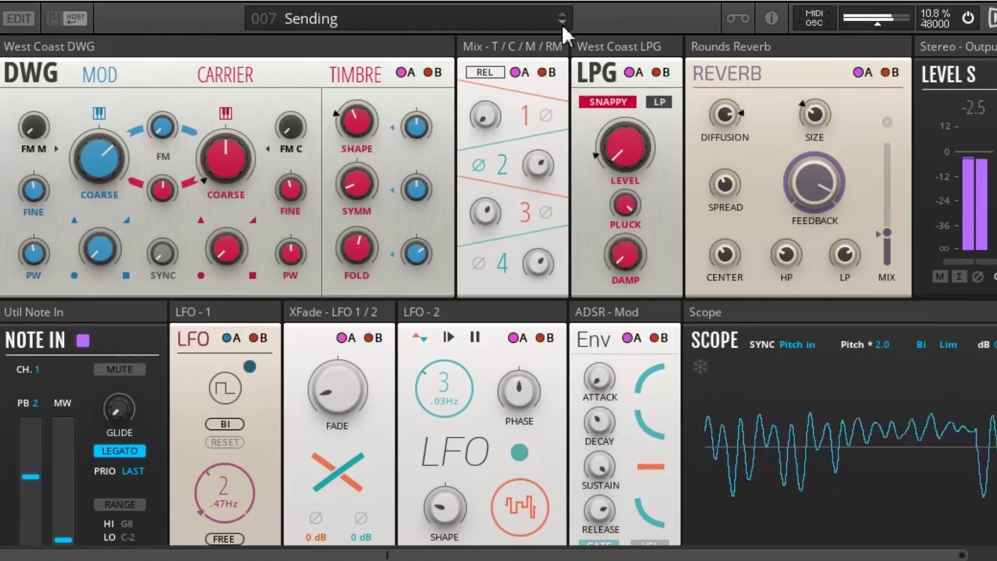
click(562, 23)
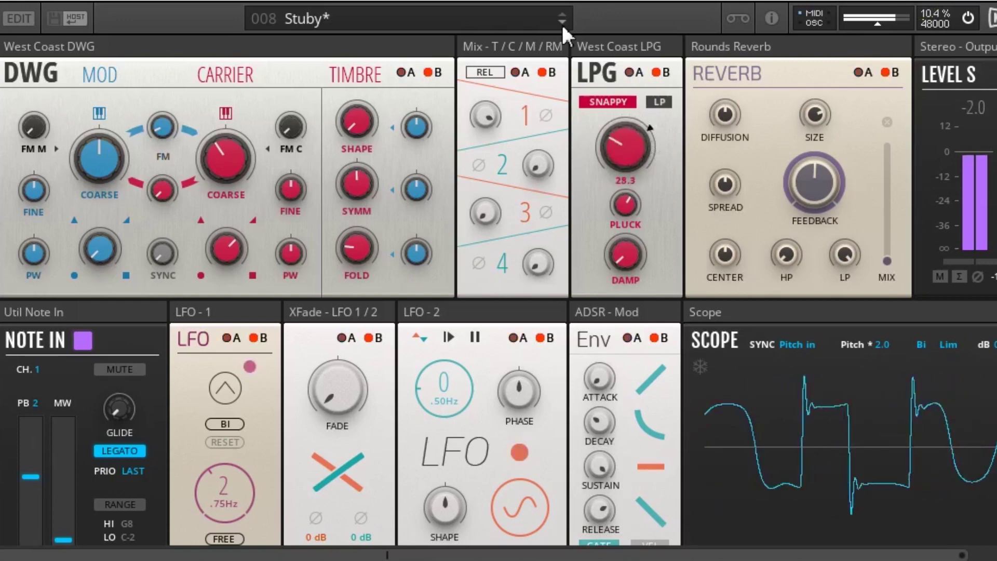
click(562, 22)
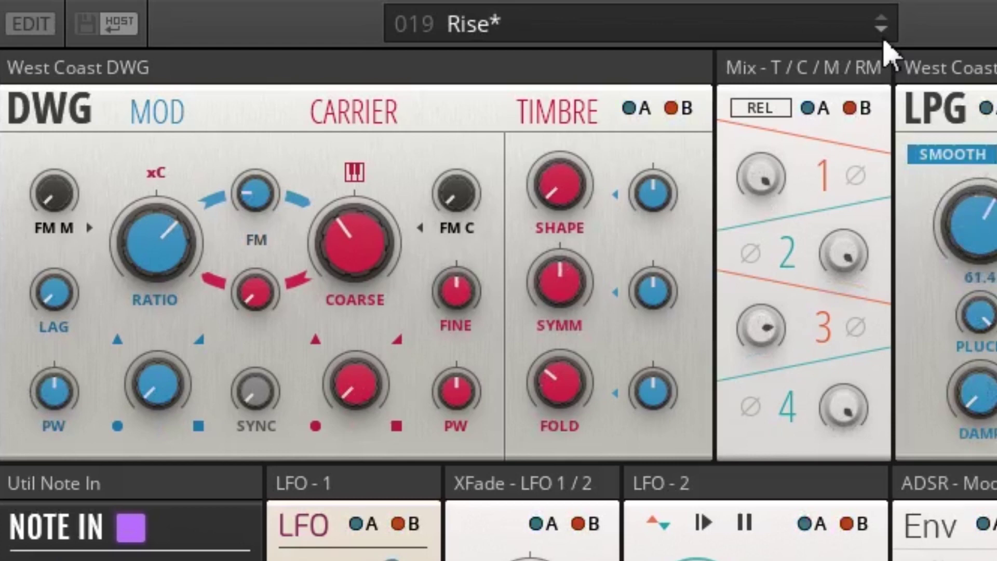
click(882, 31)
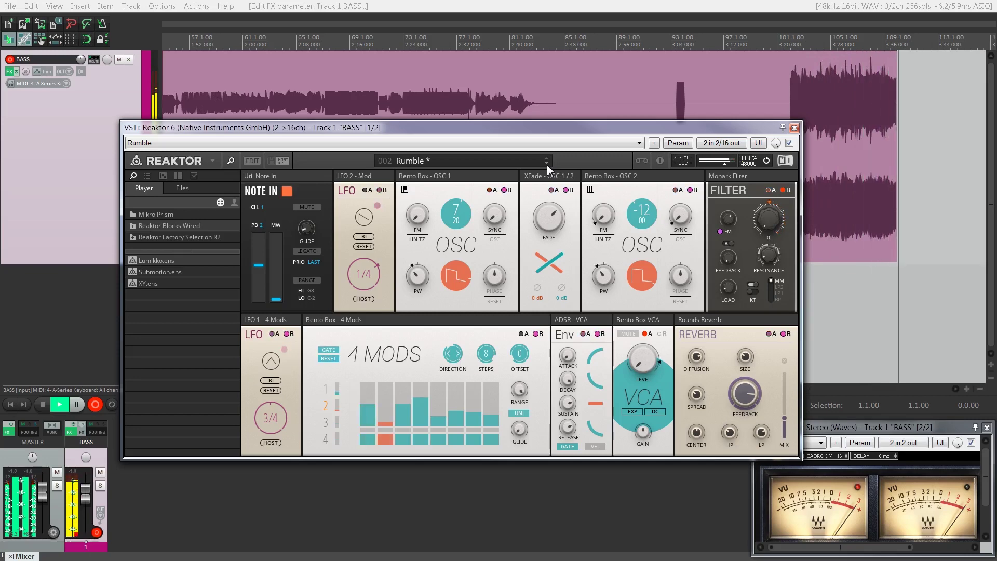
Audition the Bento Box synth's presets onward from Rumble, including Smooth Flow and Super Sonic, and try a different Monark Filter cutoff along the way.
click(547, 164)
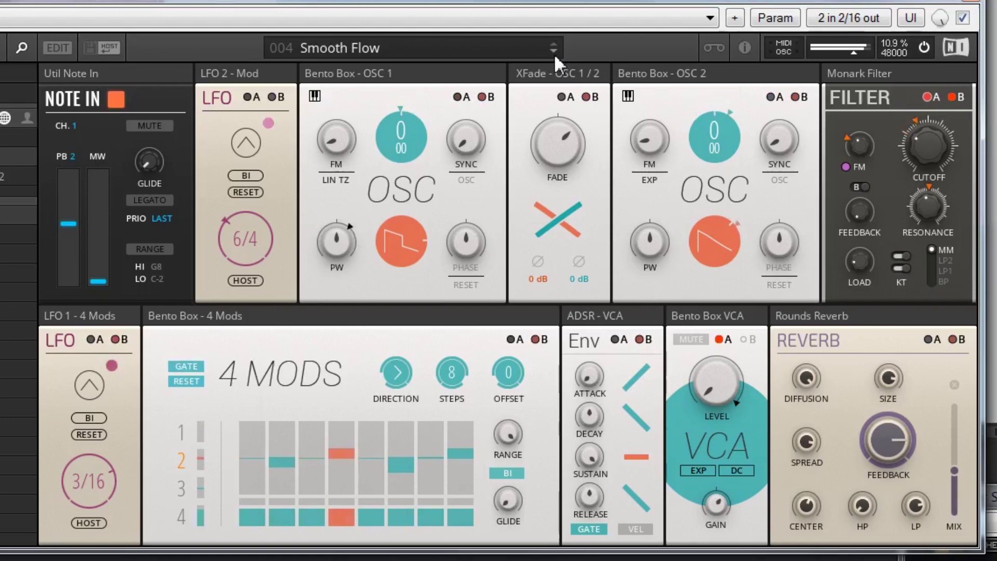
click(553, 54)
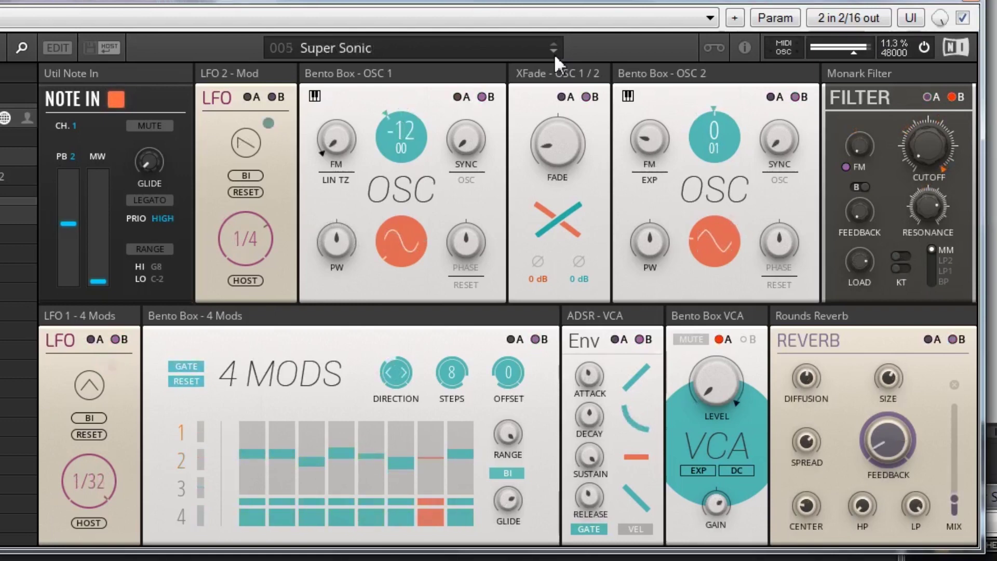
click(554, 51)
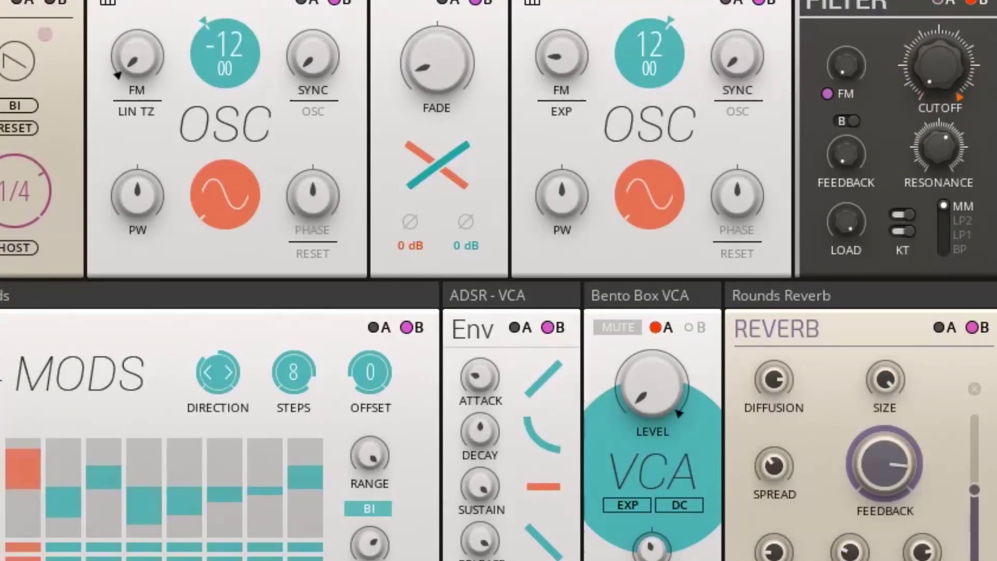
drag(939, 65, 939, 29)
click(546, 162)
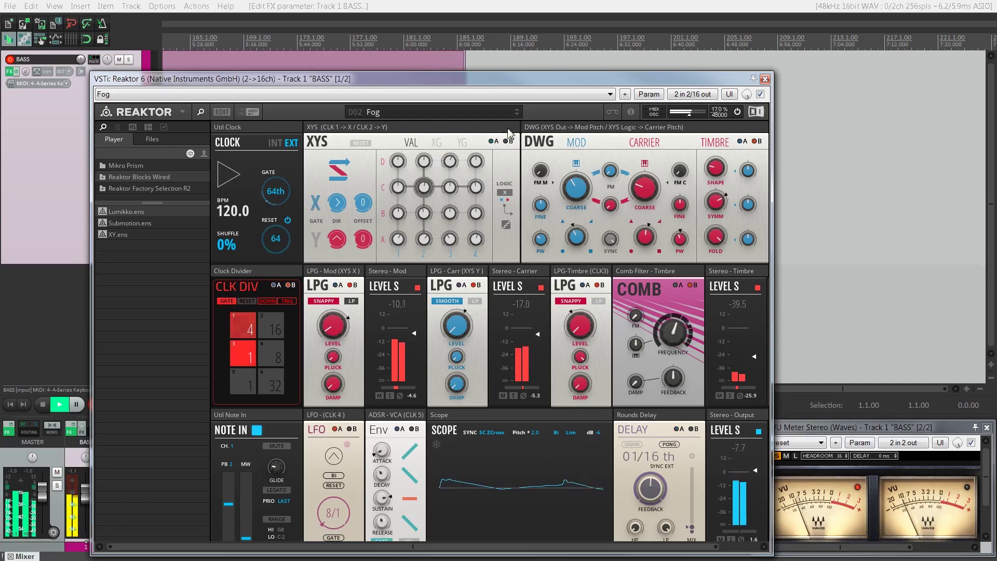
Audition the XYS sequencer synth's presets in ascending order from Fog, including Global Alert, Apples and Comb Surfer.
click(516, 114)
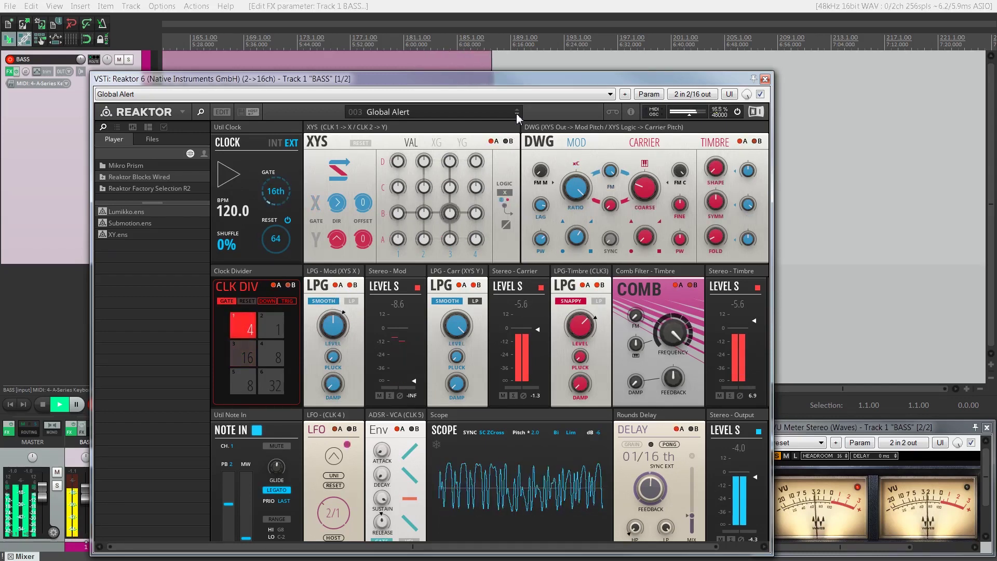
click(517, 114)
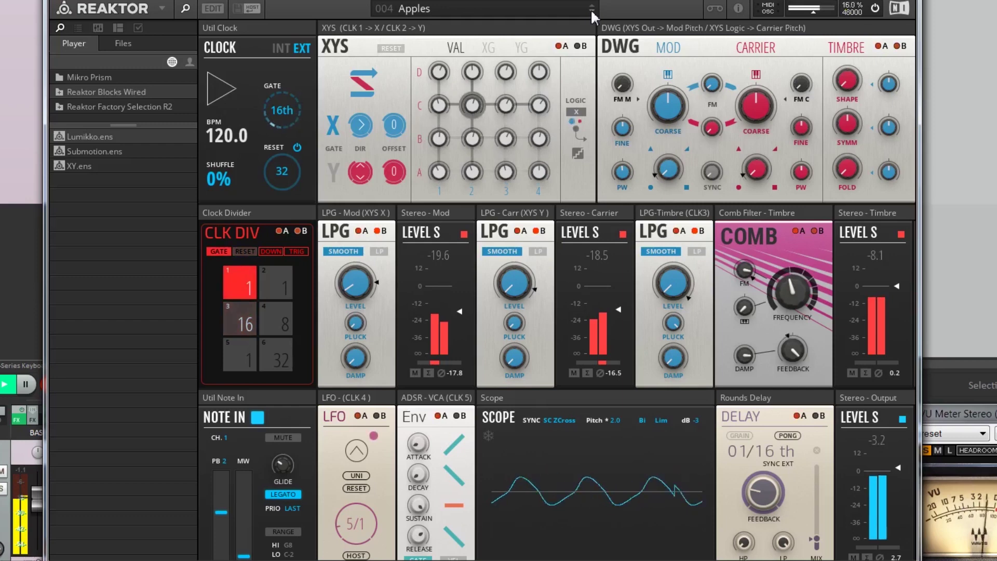
click(591, 8)
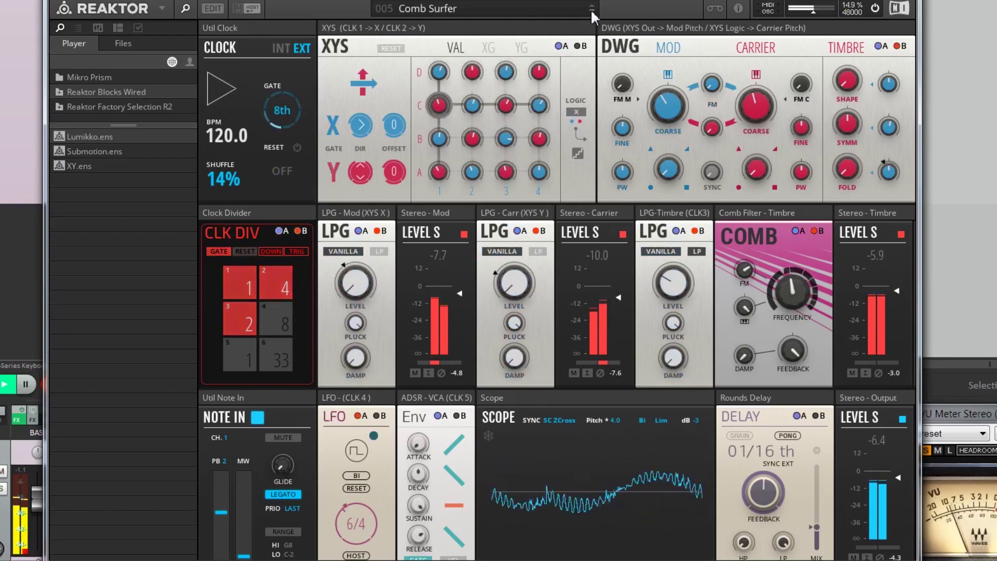
click(590, 8)
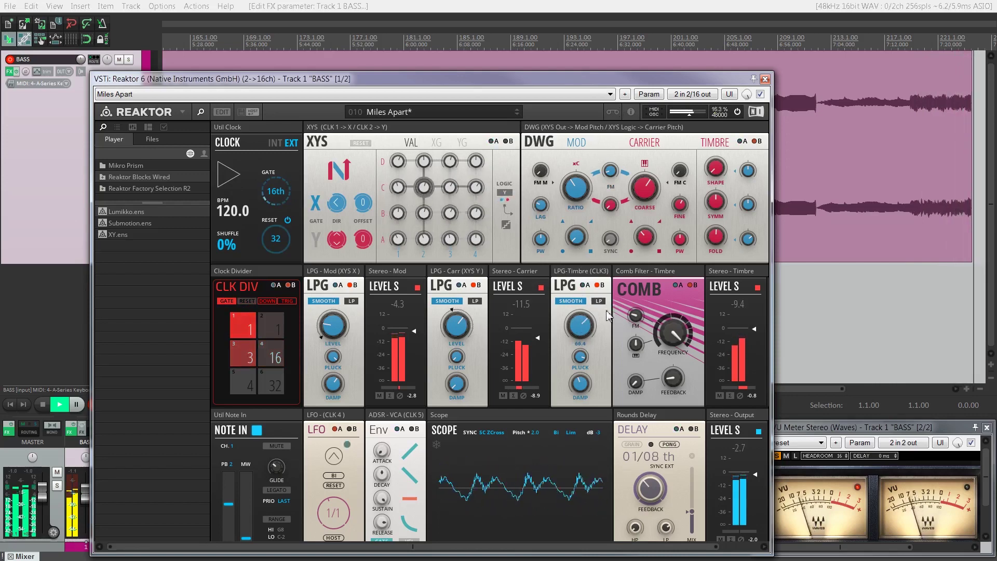
right_click(589, 326)
click(609, 351)
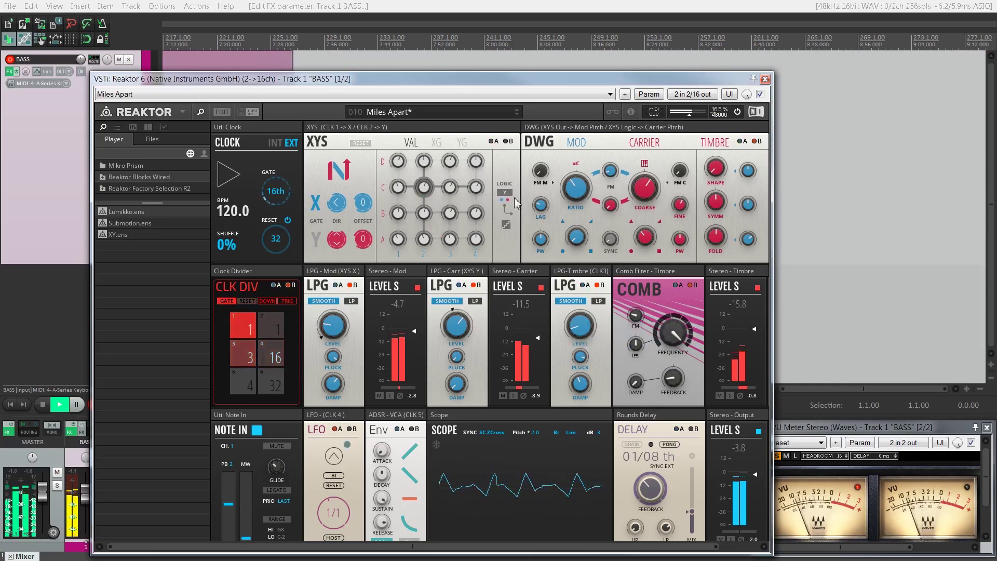
Continue through the XYS synth's presets from Miles Apart, including Long Arp, Floating Mist, Odd Layer, Groovy Mates, Shifted Range and Clocked FM.
click(516, 114)
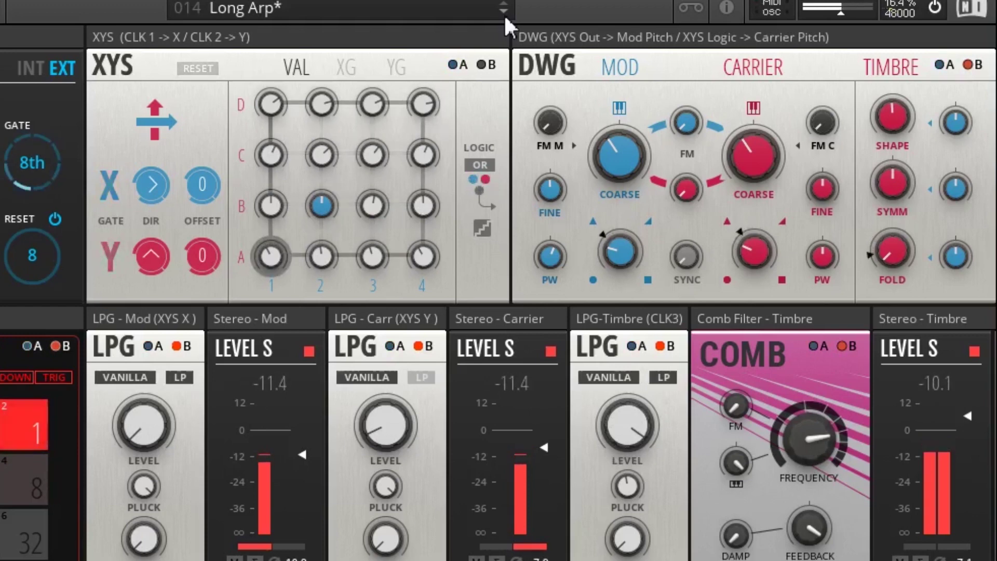
click(504, 16)
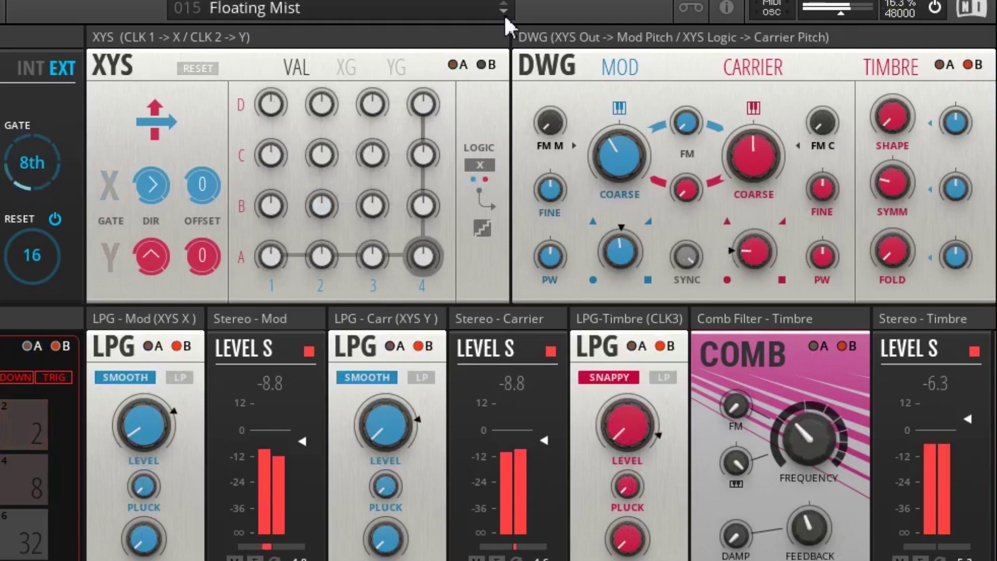
click(503, 13)
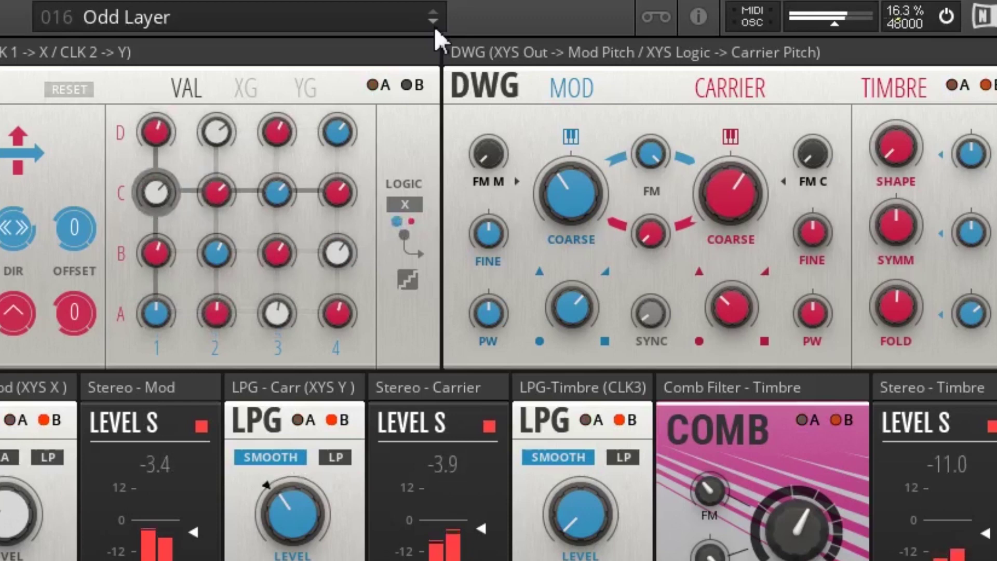
click(434, 26)
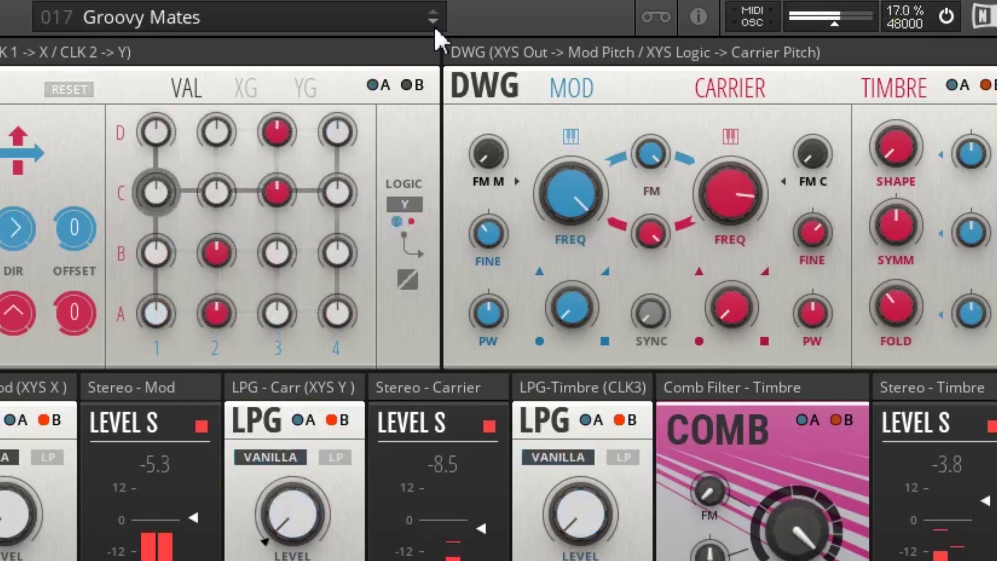
click(434, 26)
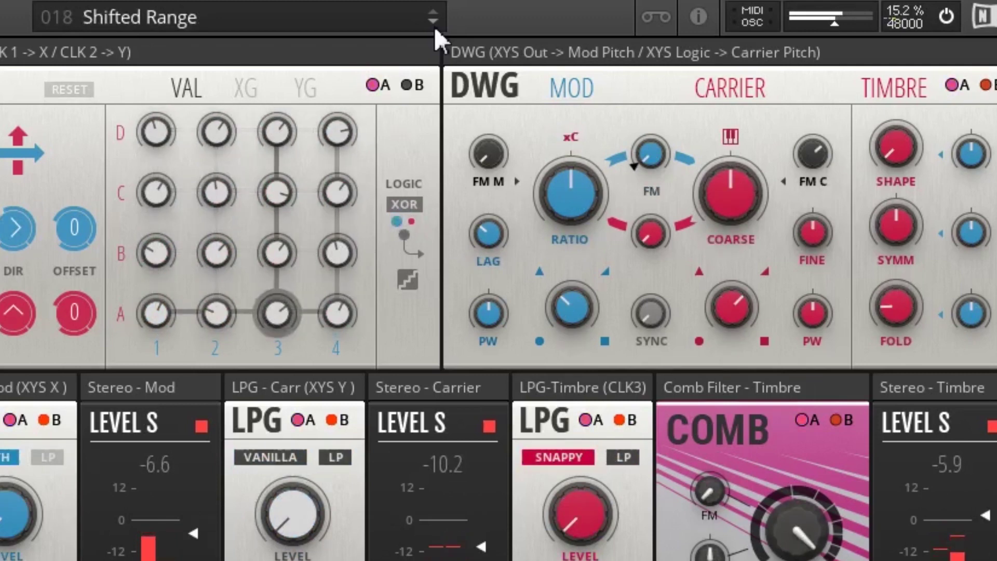
click(434, 26)
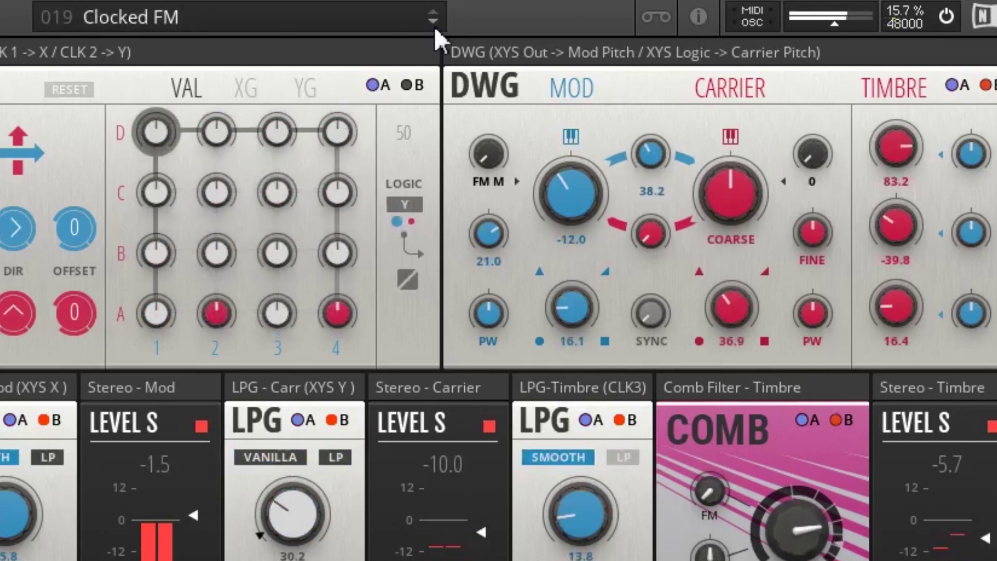